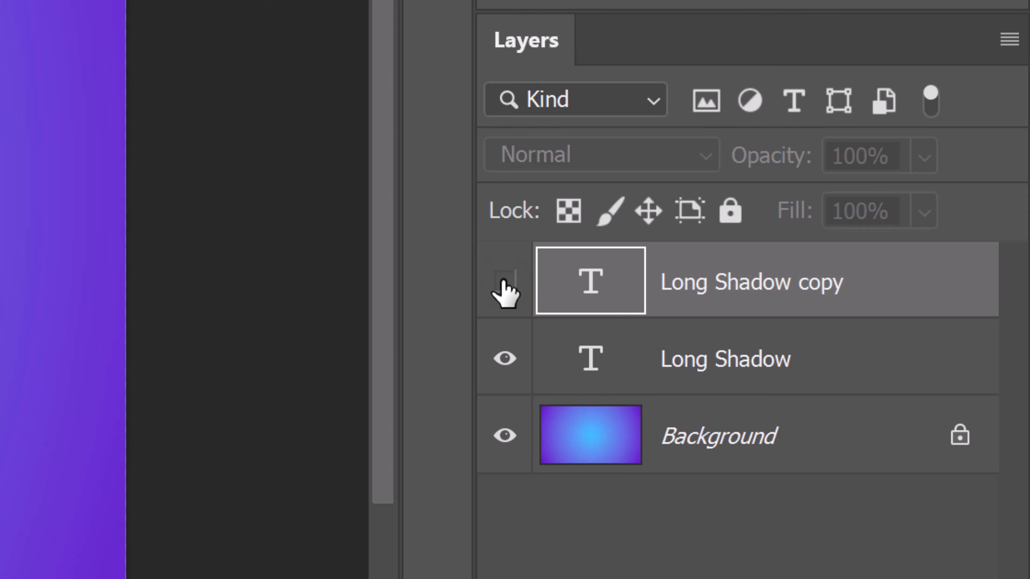
# Recolor the text of the original Long Shadow layer to black using the swapped foreground color.
pyautogui.click(591, 361)
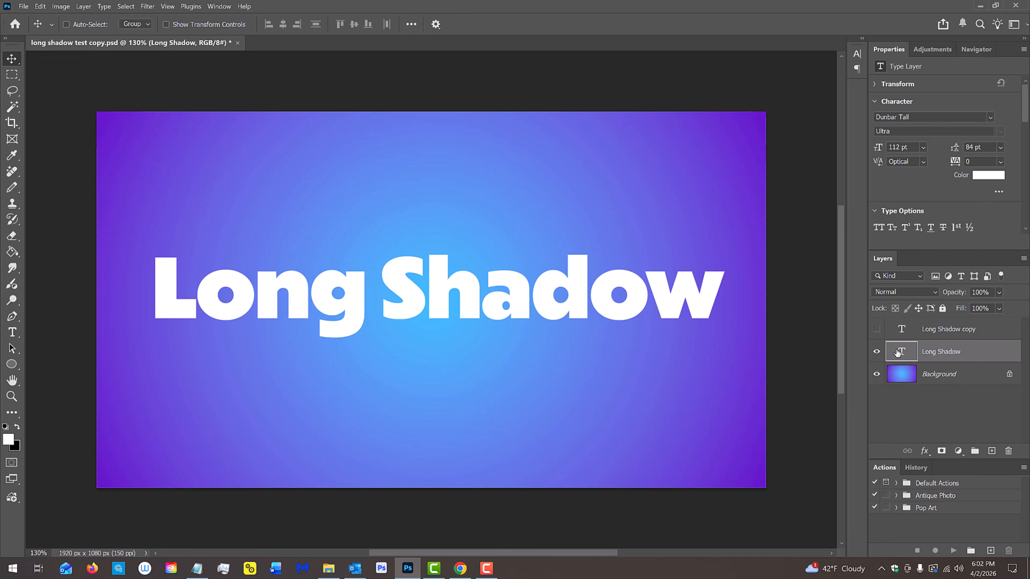
pyautogui.doubleClick(898, 352)
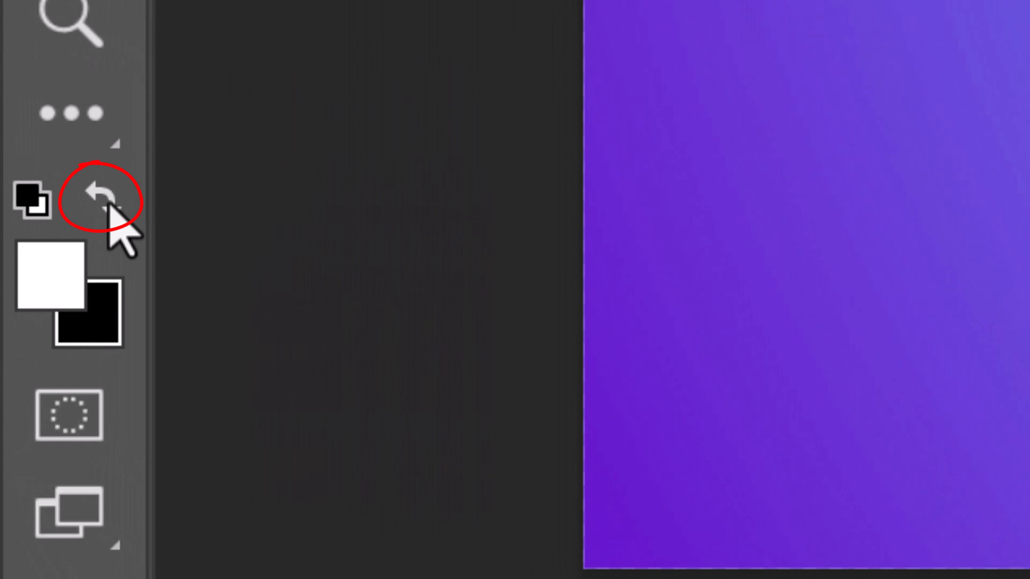
pyautogui.click(108, 205)
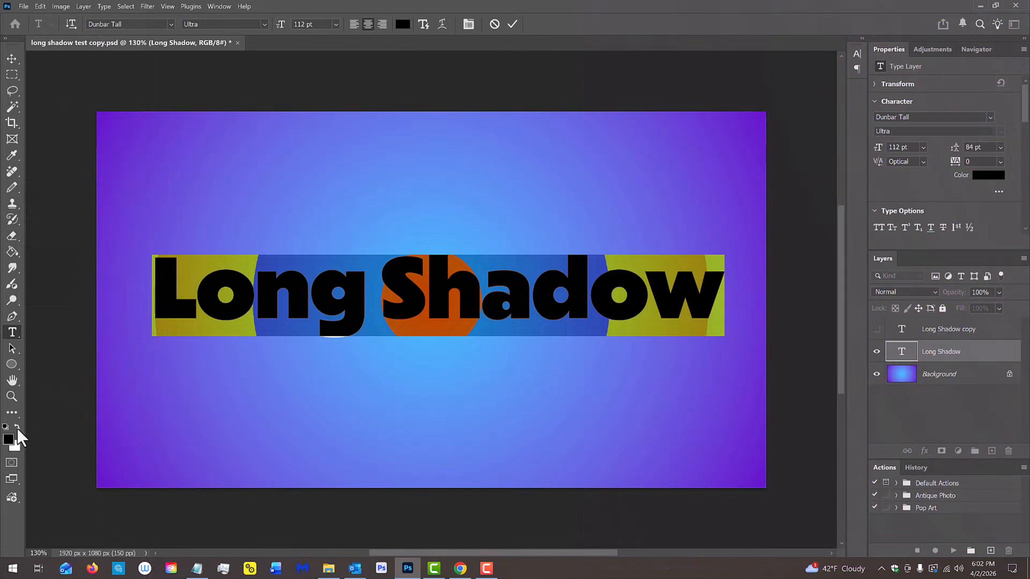
pyautogui.hotkey('alt', 'BackSpace')
pyautogui.click(12, 59)
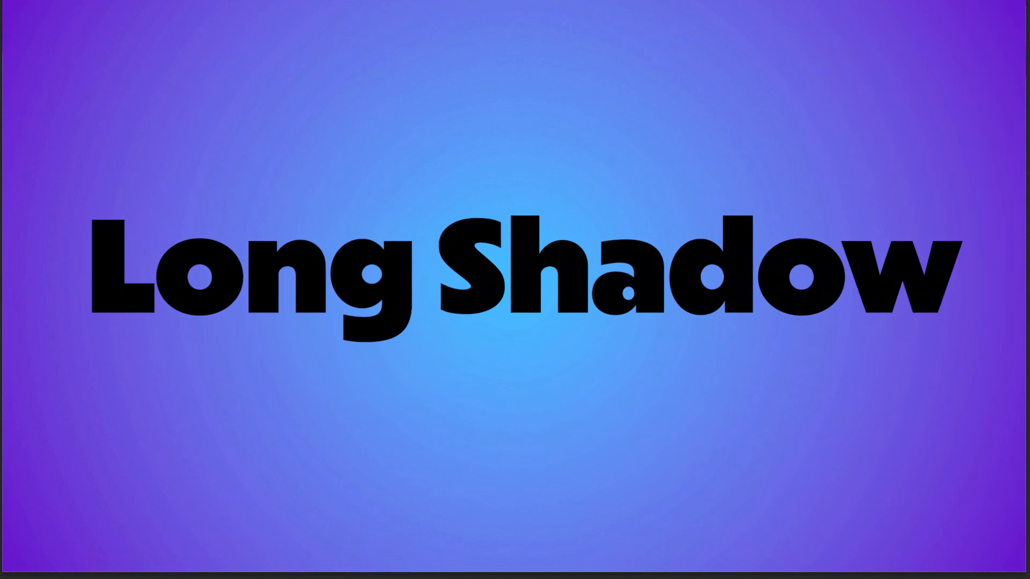
# Rotate the black Long Shadow text by -30° and commit the transform.
pyautogui.hotkey('ctrl', 't')
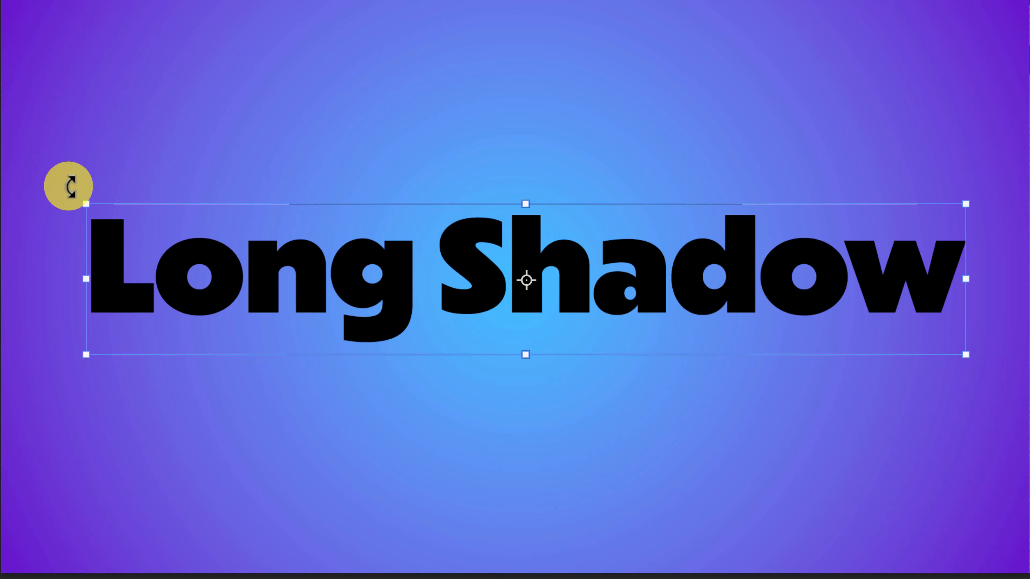
pyautogui.press('shift')
pyautogui.moveTo(69, 186); pyautogui.dragTo(46, 407)
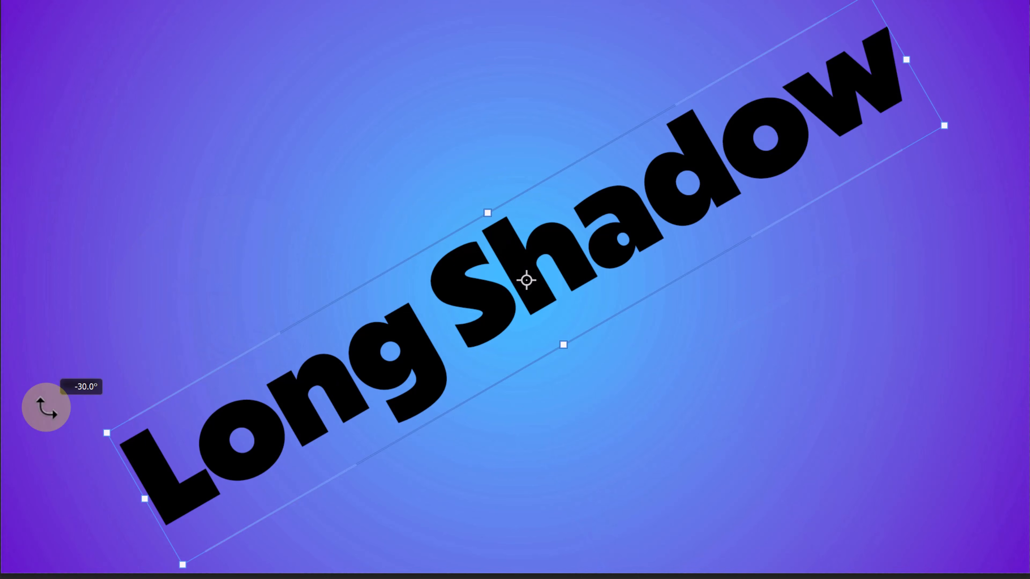
pyautogui.press('Return')
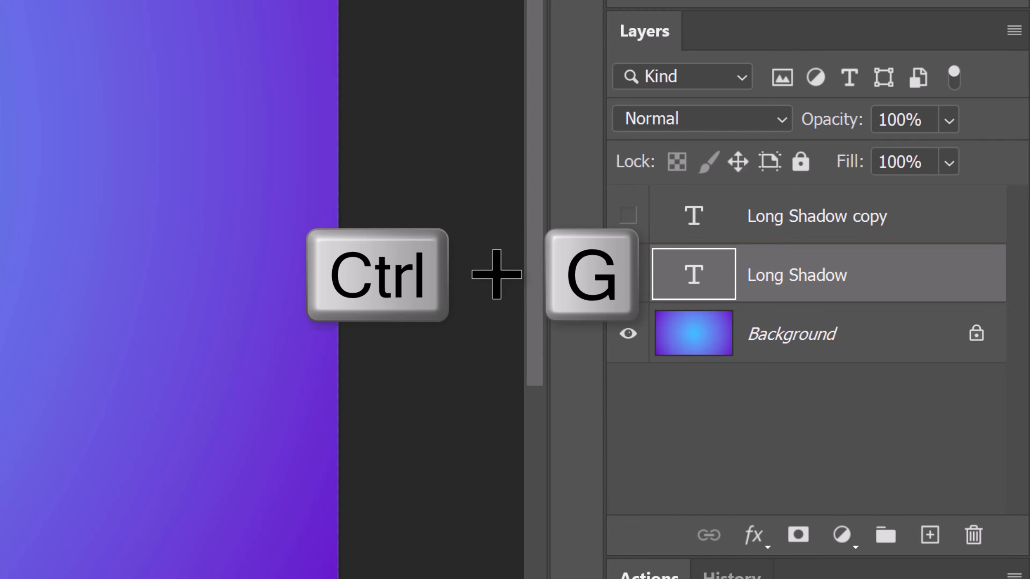
# Group the Long Shadow text layer and duplicate it repeatedly inside the group, nudging each copy downward, up to Long Shadow copy 99.
pyautogui.hotkey('ctrl', 'g')
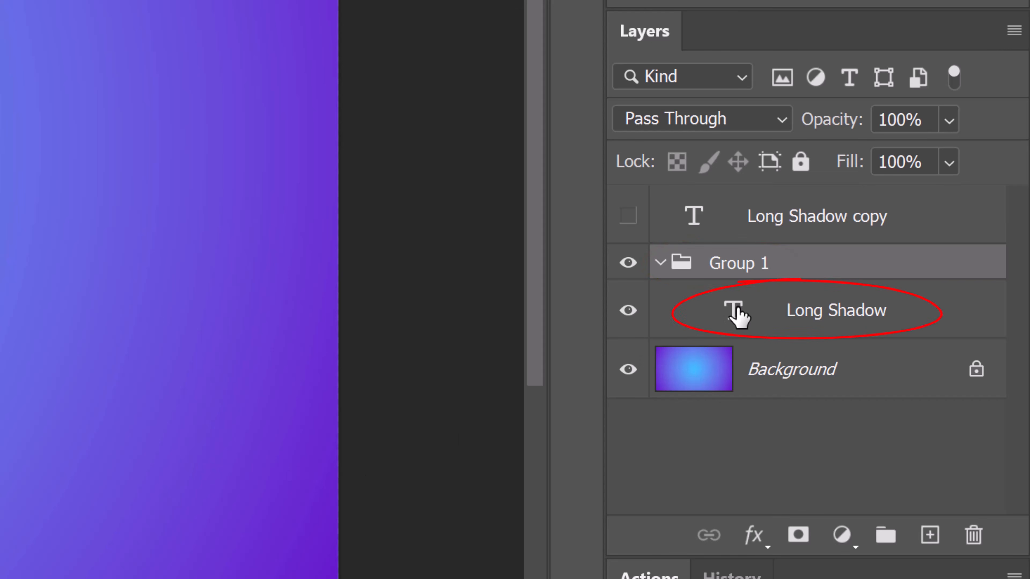
pyautogui.click(737, 316)
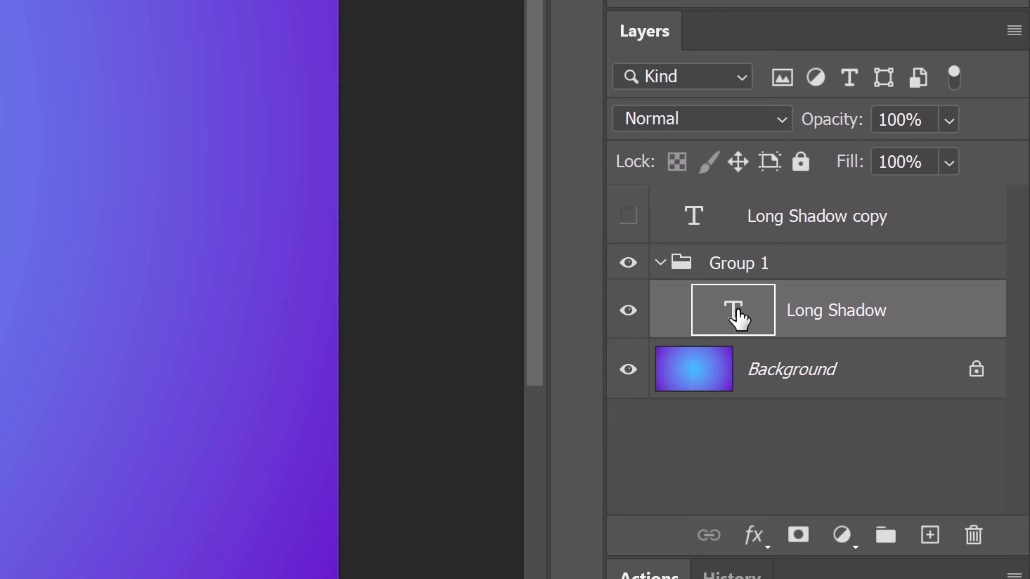
pyautogui.hotkey('alt', 'Down')
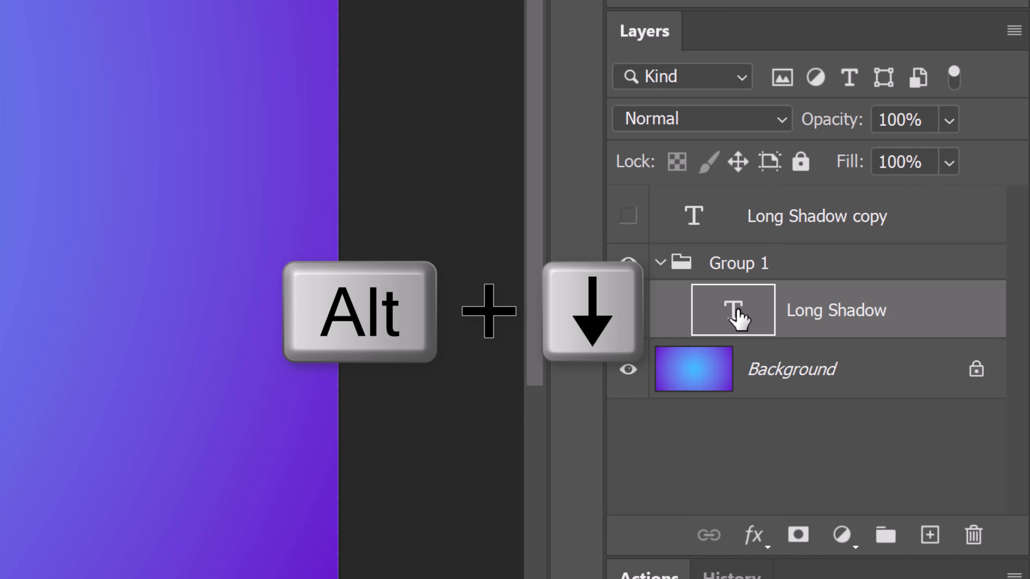
pyautogui.hotkey('alt', 'Down')
pyautogui.hotkey('alt', 'Down')
pyautogui.hotkey('alt', 'Down')
pyautogui.hotkey('alt', 'Down')
pyautogui.hotkey('alt', 'Down')
pyautogui.hotkey('alt', 'Down')
pyautogui.hotkey('alt', 'Down')
pyautogui.hotkey('alt', 'Down')
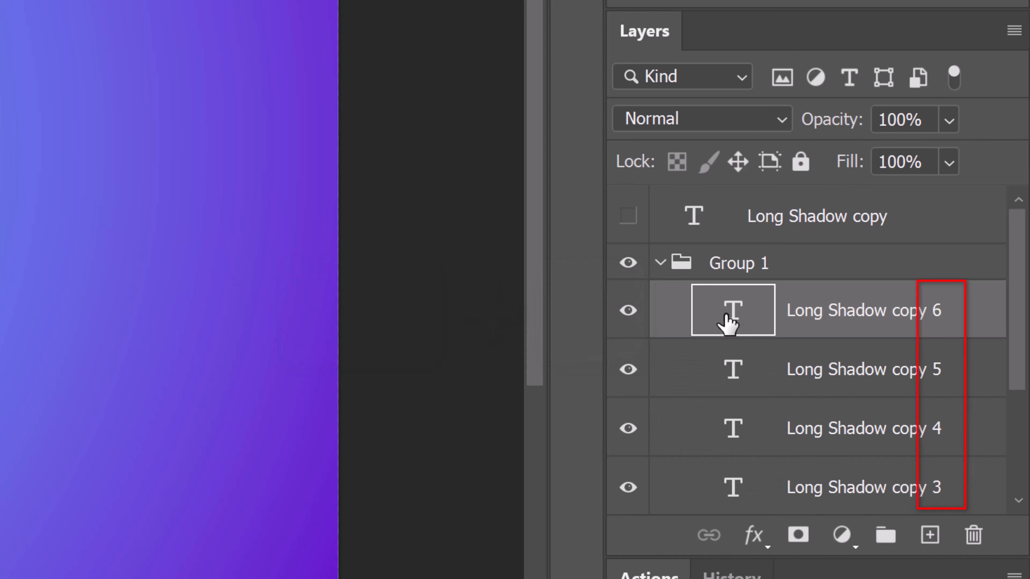
pyautogui.hotkey('alt', 'Down')
pyautogui.hotkey('alt', 'Down')
pyautogui.hotkey('alt', 'Down')
pyautogui.hotkey('alt', 'Down')
pyautogui.hotkey('alt', 'Down')
pyautogui.hotkey('alt', 'Down')
pyautogui.hotkey('alt', 'Down')
pyautogui.hotkey('alt', 'Down')
pyautogui.hotkey('alt', 'Down')
pyautogui.hotkey('alt', 'Down')
pyautogui.hotkey('alt', 'Down')
pyautogui.hotkey('alt', 'Down')
pyautogui.hotkey('alt', 'Down')
pyautogui.hotkey('alt', 'Down')
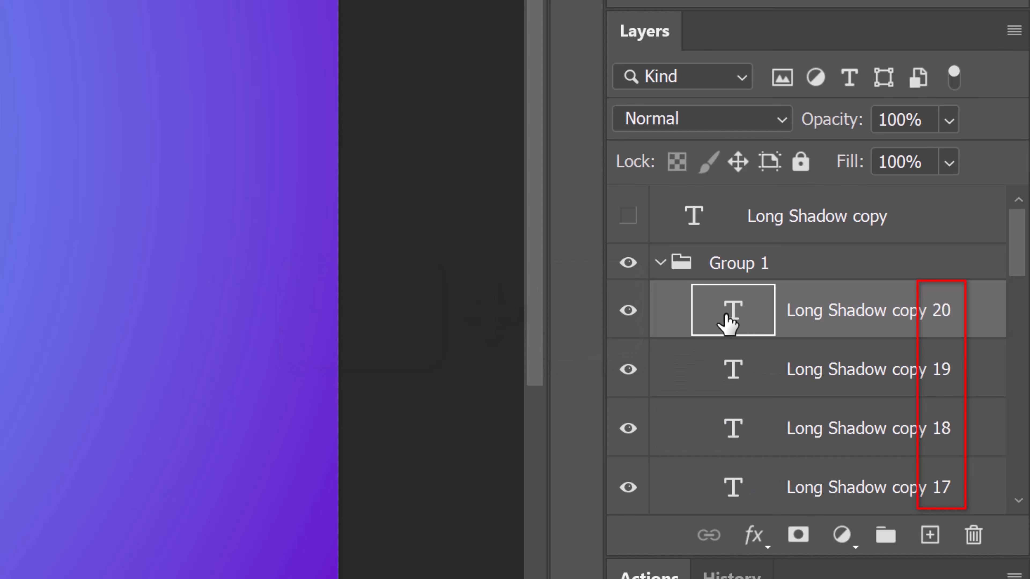
pyautogui.hotkey('alt', 'Down')
pyautogui.hotkey('alt', 'Down')
pyautogui.hotkey('alt', 'Down')
pyautogui.hotkey('alt', 'Down')
pyautogui.hotkey('alt', 'Down')
pyautogui.hotkey('alt', 'Down')
pyautogui.hotkey('alt', 'Down')
pyautogui.hotkey('alt', 'Down')
pyautogui.hotkey('alt', 'Down')
pyautogui.hotkey('alt', 'Down')
pyautogui.hotkey('alt', 'Down')
pyautogui.hotkey('alt', 'Down')
pyautogui.hotkey('alt', 'Down')
pyautogui.hotkey('alt', 'Down')
pyautogui.hotkey('alt', 'Down')
pyautogui.hotkey('alt', 'Down')
pyautogui.hotkey('alt', 'Down')
pyautogui.hotkey('alt', 'Down')
pyautogui.hotkey('alt', 'Down')
pyautogui.hotkey('alt', 'Down')
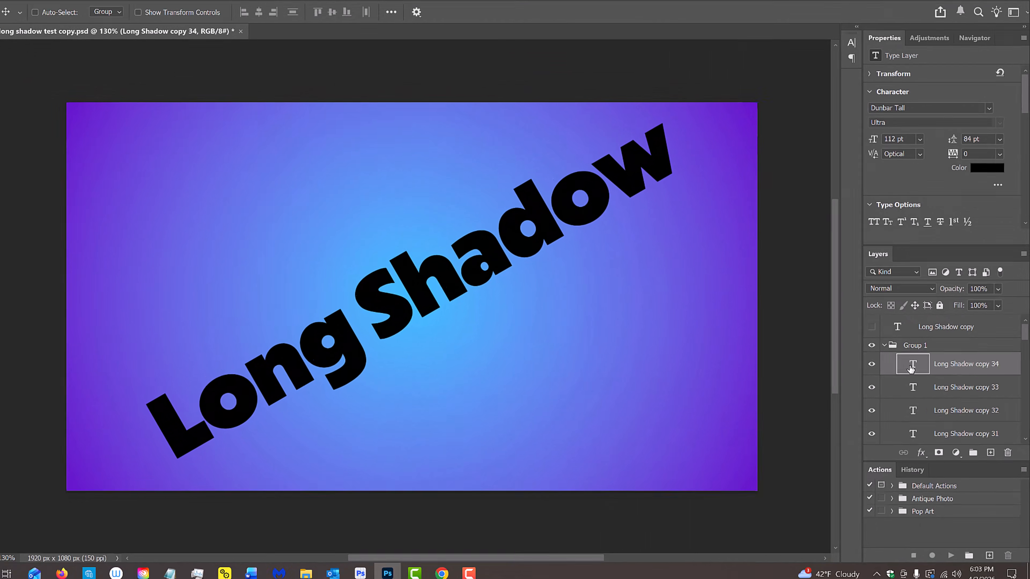
pyautogui.hotkey('alt', 'Down')
pyautogui.hotkey('alt', 'Down')
pyautogui.hotkey('alt', 'Down')
pyautogui.hotkey('alt', 'Down')
pyautogui.hotkey('alt', 'Down')
pyautogui.hotkey('alt', 'Down')
pyautogui.hotkey('alt', 'Down')
pyautogui.hotkey('alt', 'Down')
pyautogui.hotkey('alt', 'Down')
pyautogui.hotkey('alt', 'Down')
pyautogui.hotkey('alt', 'Down')
pyautogui.hotkey('alt', 'Down')
pyautogui.hotkey('alt', 'Down')
pyautogui.hotkey('alt', 'Down')
pyautogui.hotkey('alt', 'Down')
pyautogui.hotkey('alt', 'Down')
pyautogui.hotkey('alt', 'Down')
pyautogui.hotkey('alt', 'Down')
pyautogui.hotkey('alt', 'Down')
pyautogui.hotkey('alt', 'Down')
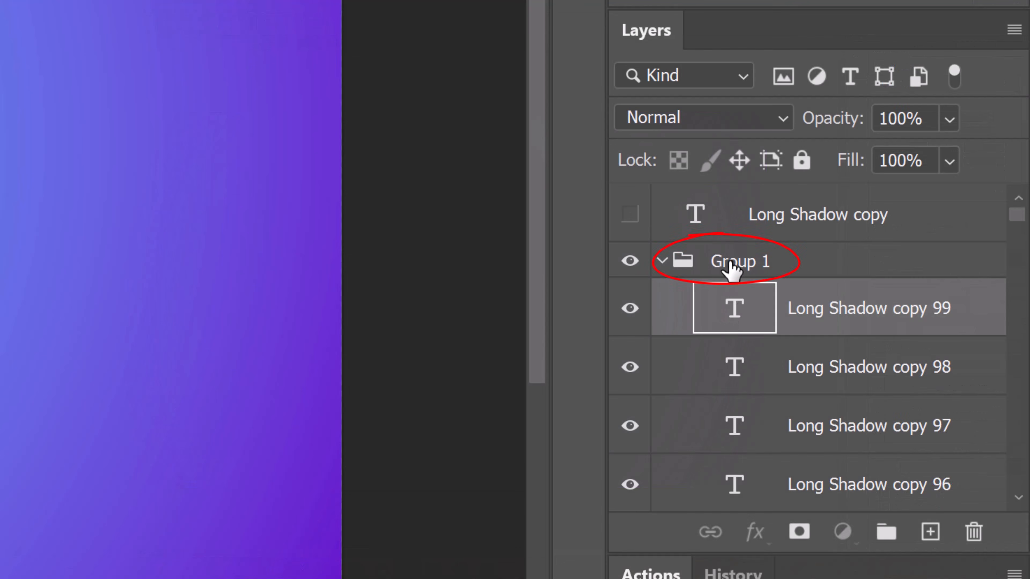
# Merge Group 1 into a single layer and make the white Long Shadow copy text layer visible.
pyautogui.click(914, 347)
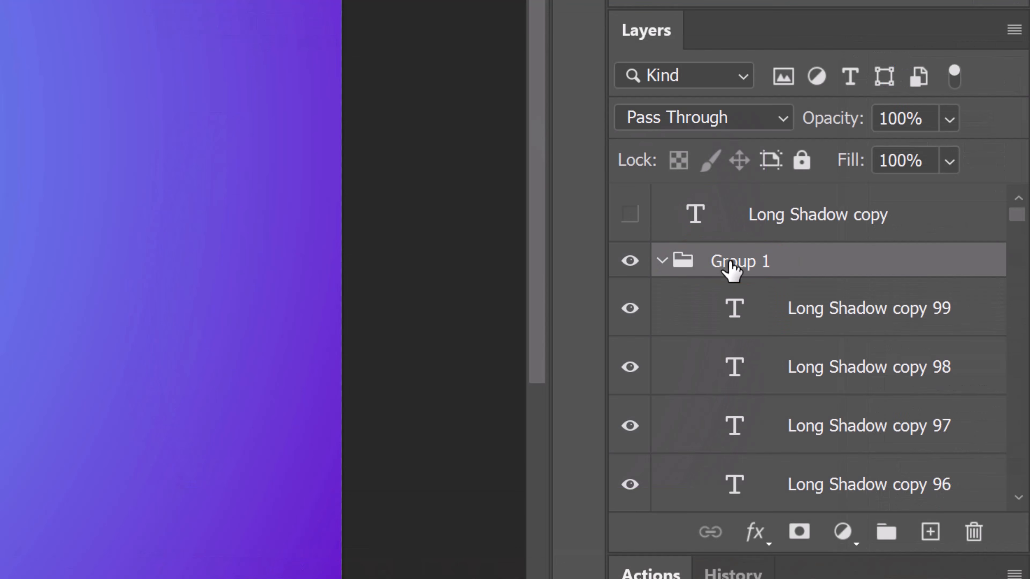
pyautogui.rightClick(730, 263)
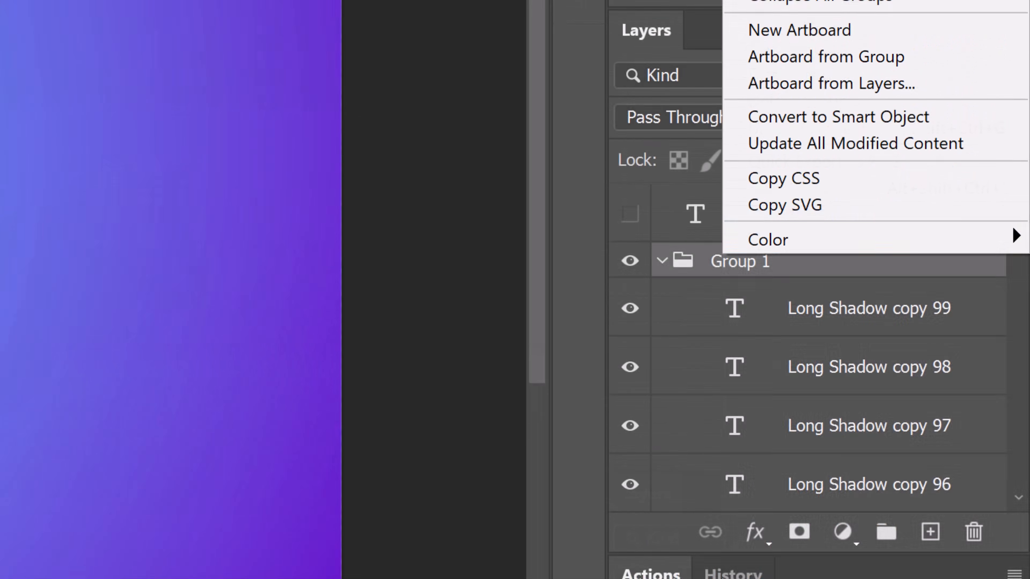
pyautogui.click(794, 230)
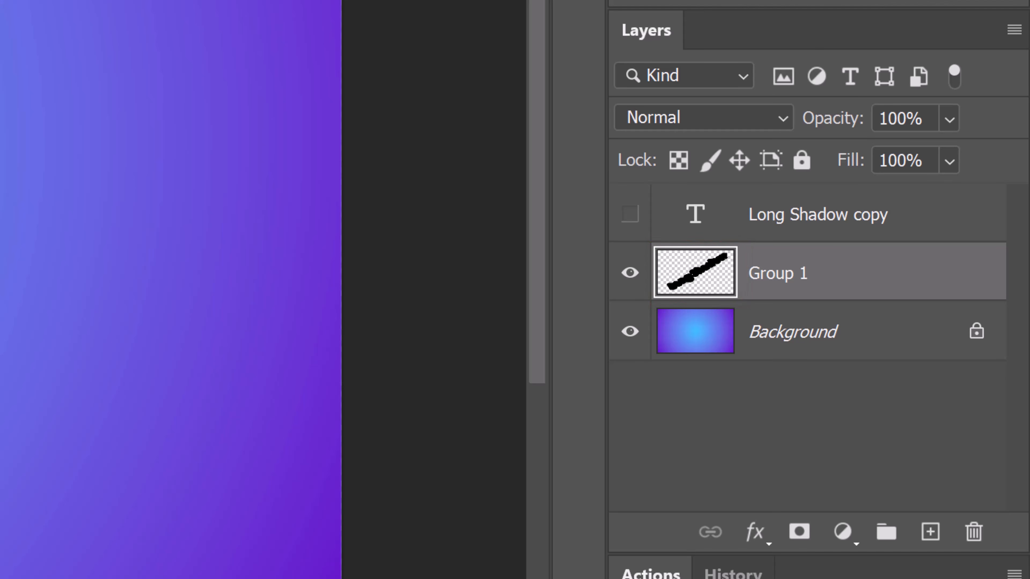
pyautogui.click(630, 215)
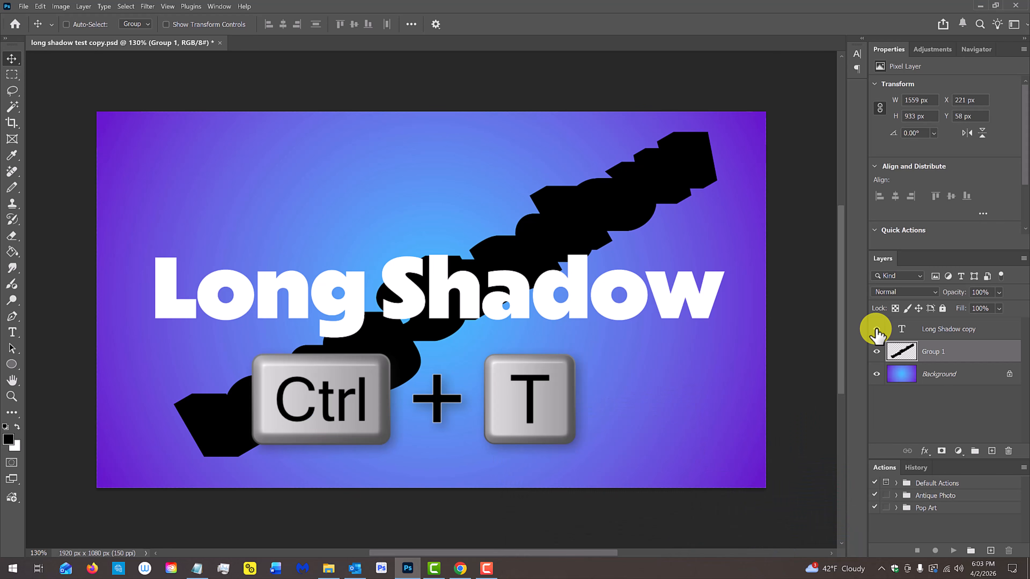
# Rotate the merged shadow layer 30° clockwise and move it so it lines up behind the white text.
pyautogui.hotkey('ctrl', 't')
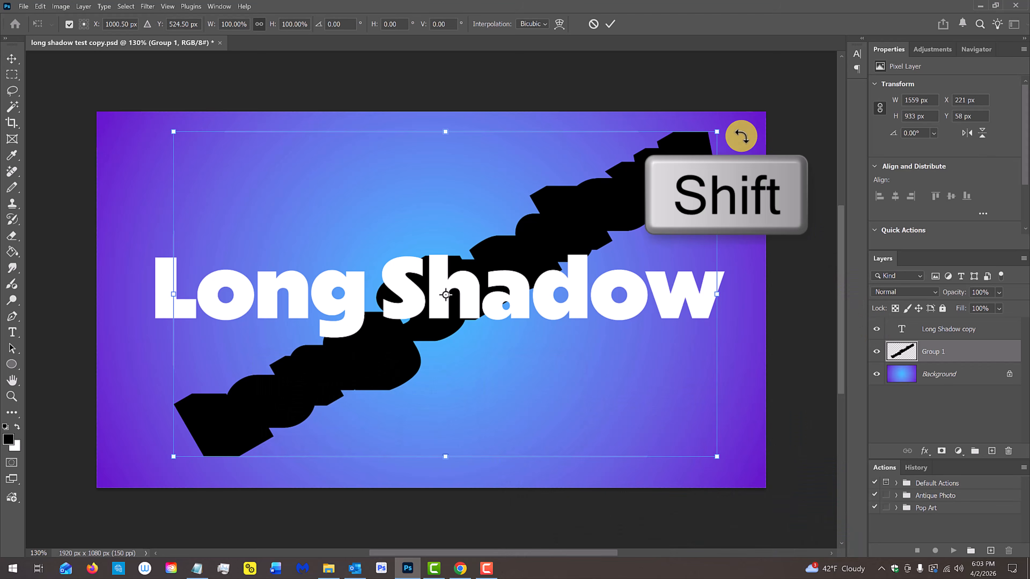
pyautogui.moveTo(726, 131); pyautogui.dragTo(751, 275)
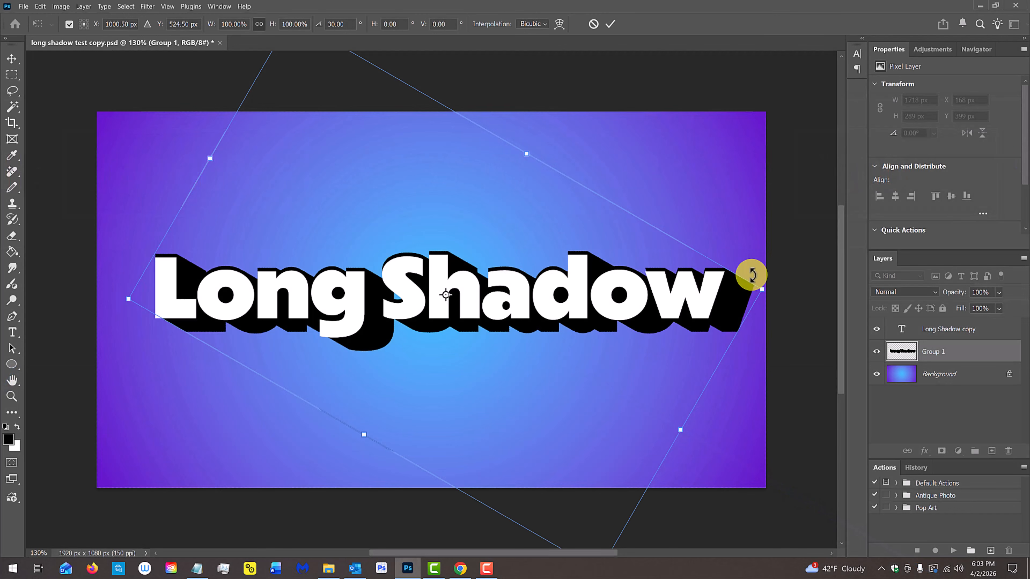
pyautogui.press('Return')
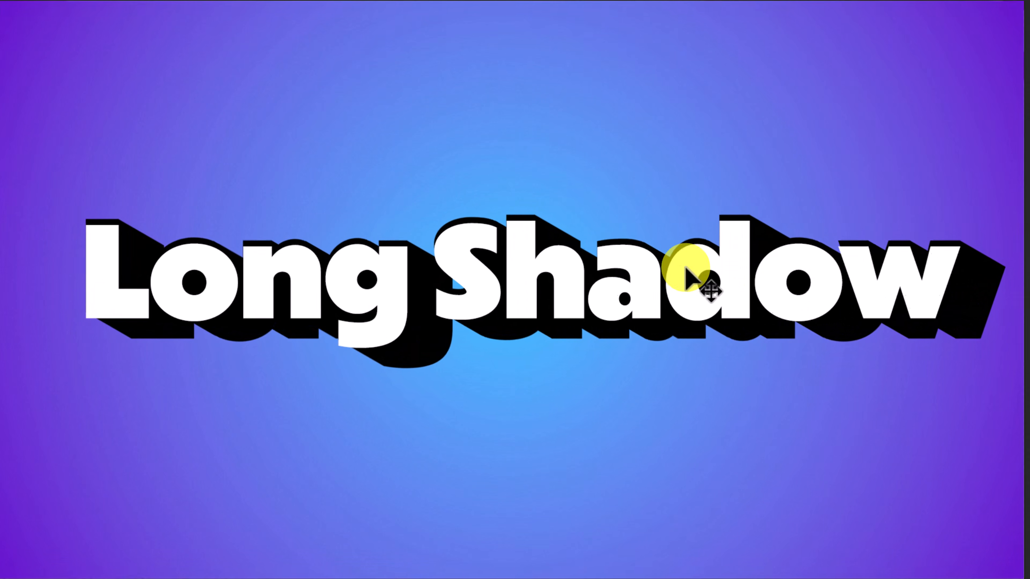
pyautogui.moveTo(664, 272); pyautogui.dragTo(667, 278)
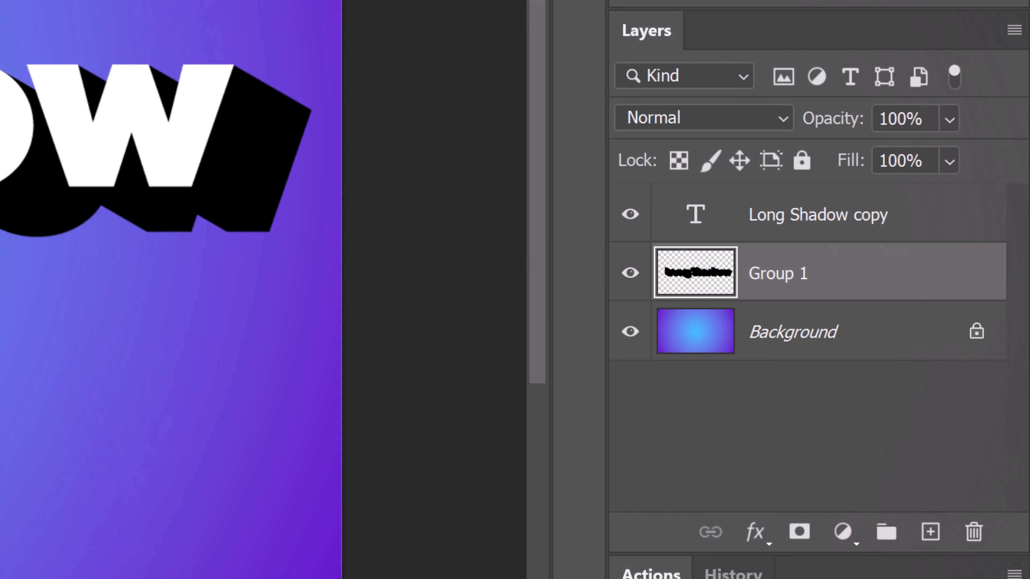
# Extend the shadow with two duplicates, each shifted diagonally down and right along its edges, and merge the three shadow layers into one.
pyautogui.hotkey('ctrl', 'j')
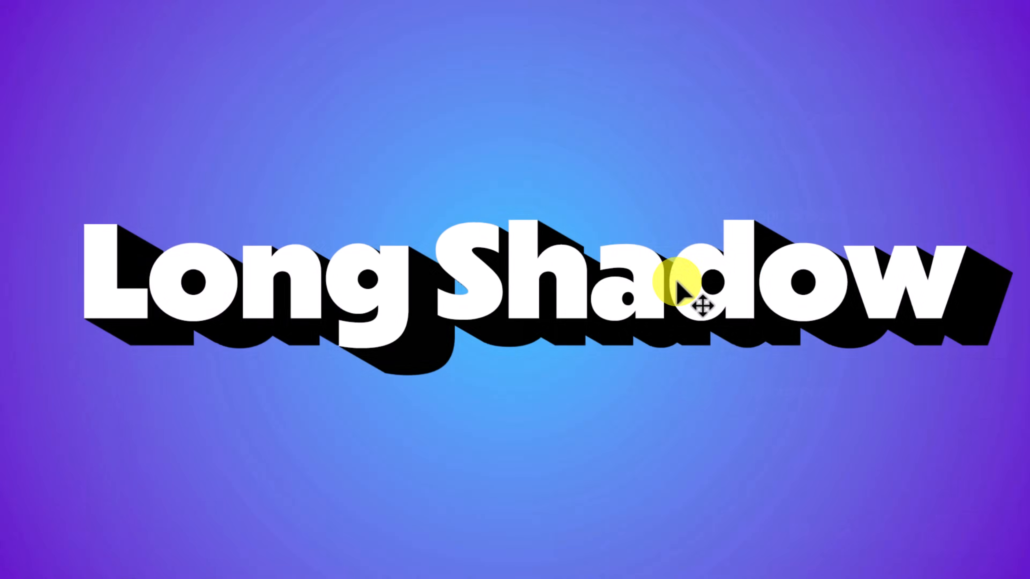
pyautogui.moveTo(680, 292); pyautogui.dragTo(721, 312)
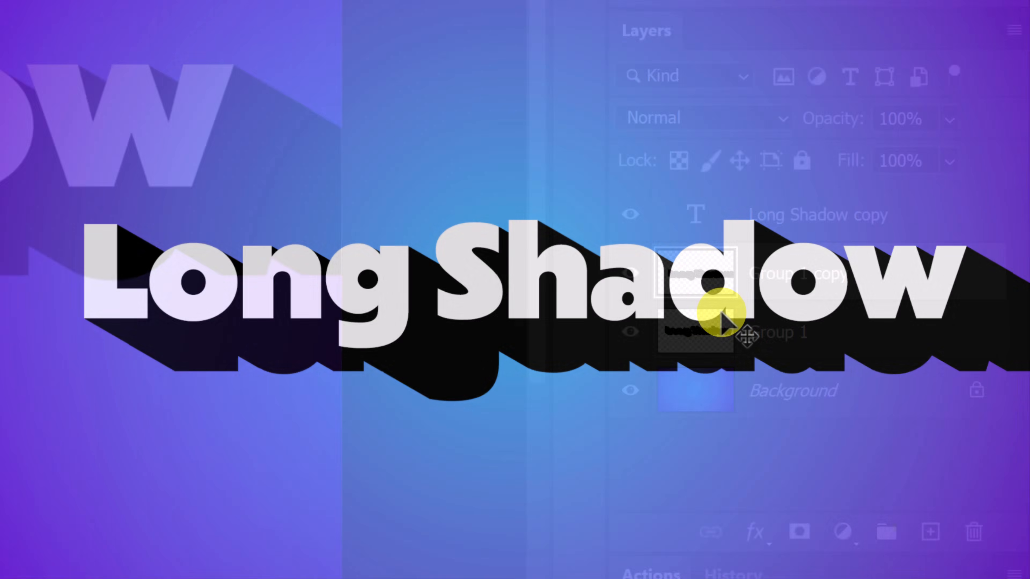
pyautogui.hotkey('ctrl', 'j')
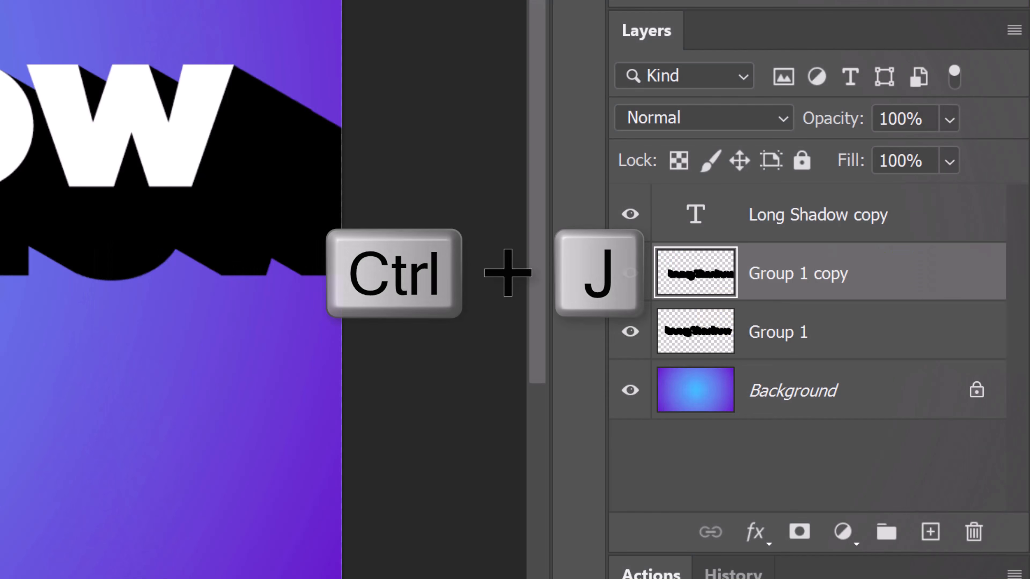
pyautogui.moveTo(705, 332); pyautogui.dragTo(754, 361)
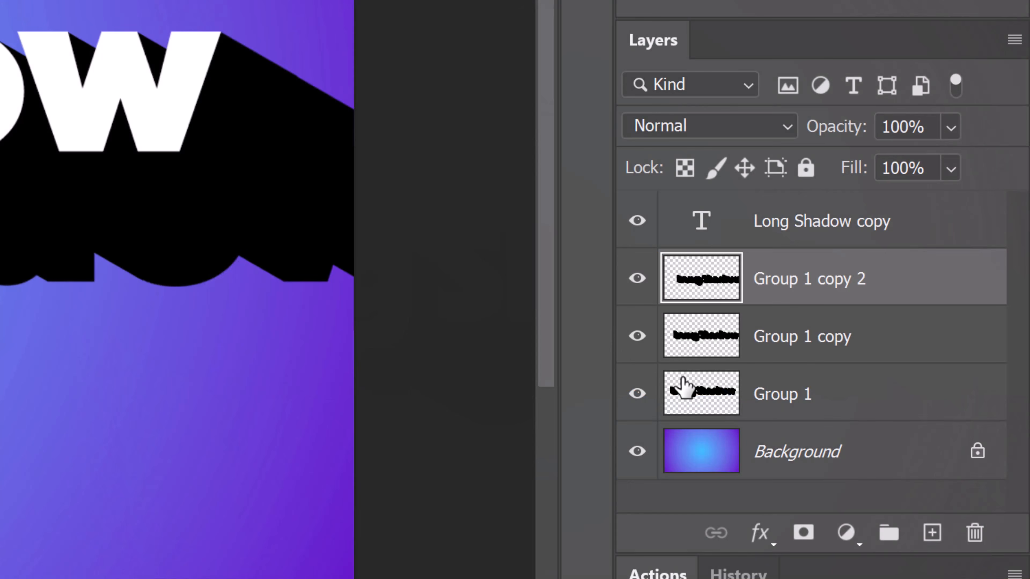
pyautogui.keyDown('shift'); pyautogui.click(705, 398); pyautogui.keyUp('shift')
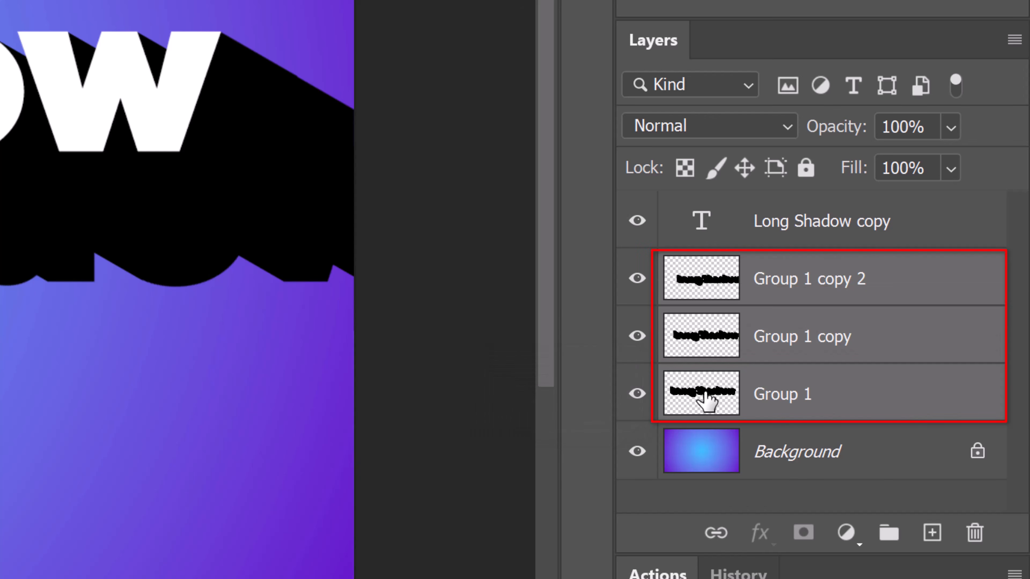
pyautogui.hotkey('ctrl', 'e')
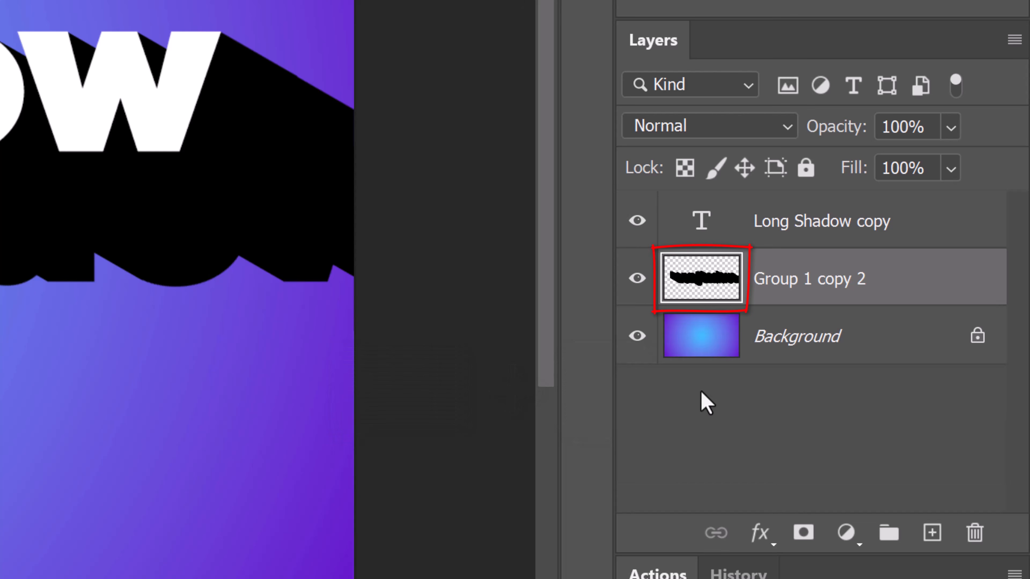
# Try a Color Overlay on the merged shadow layer, picking a different overlay color.
pyautogui.doubleClick(707, 293)
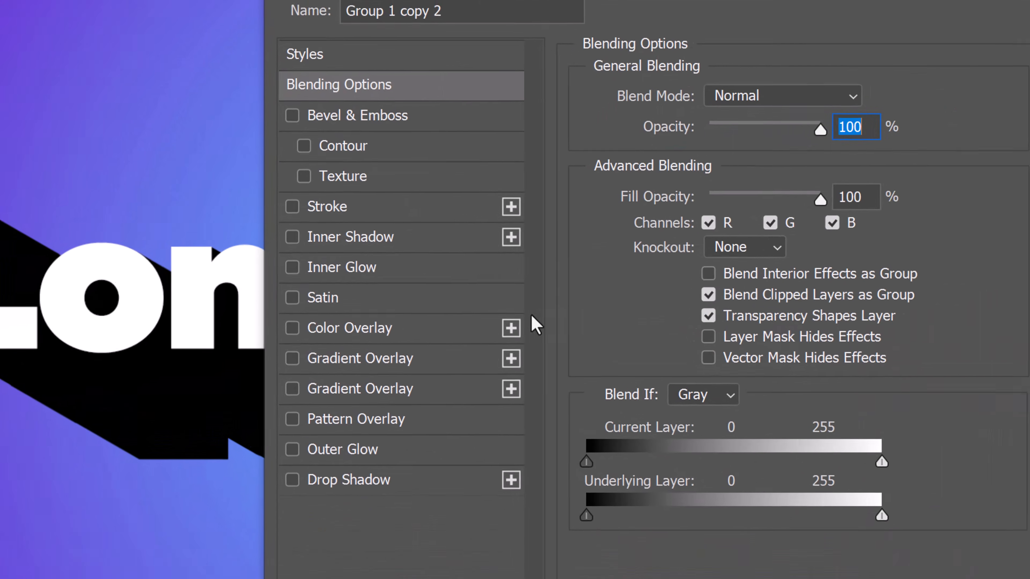
pyautogui.click(331, 292)
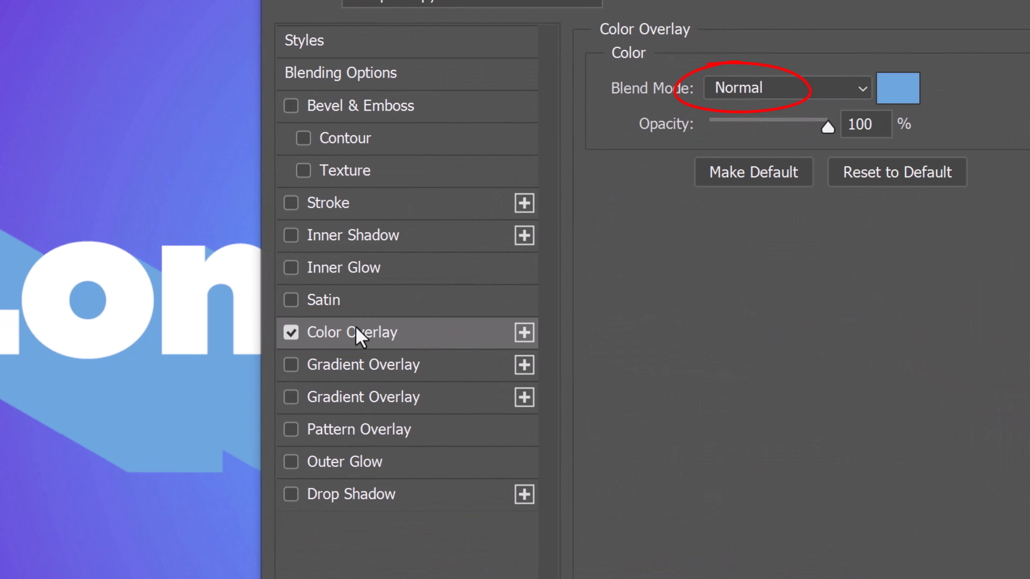
pyautogui.click(895, 87)
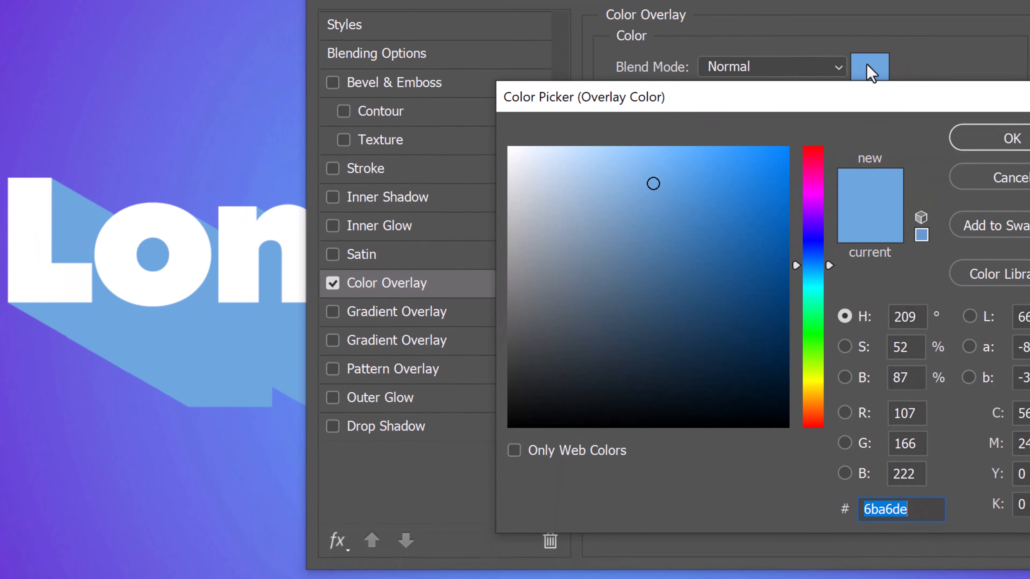
pyautogui.click(827, 179)
pyautogui.moveTo(755, 174); pyautogui.dragTo(802, 129)
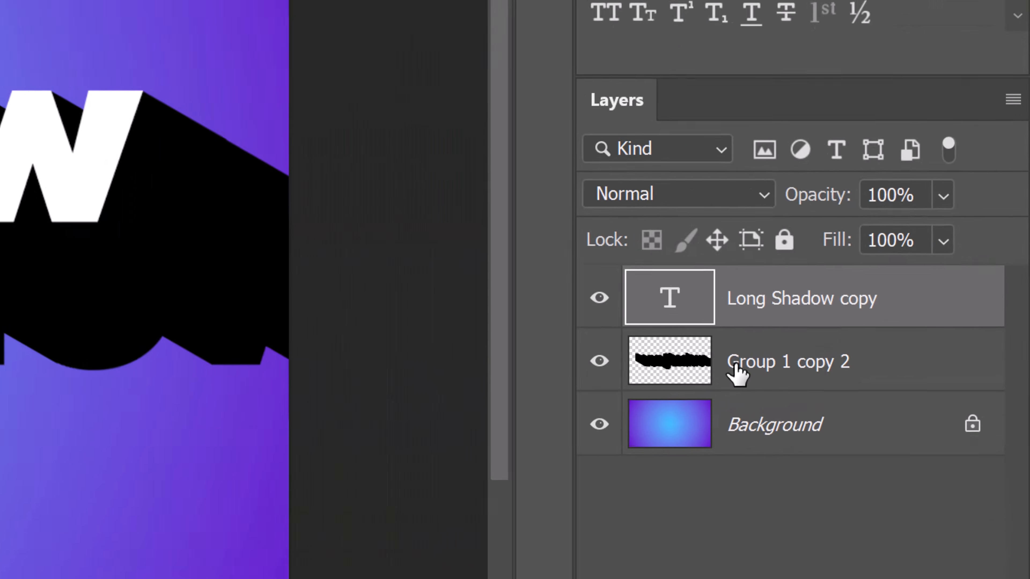
# Convert the Long Shadow copy text layer and the merged shadow layer together into one smart object.
pyautogui.keyDown('shift'); pyautogui.click(924, 353); pyautogui.keyUp('shift')
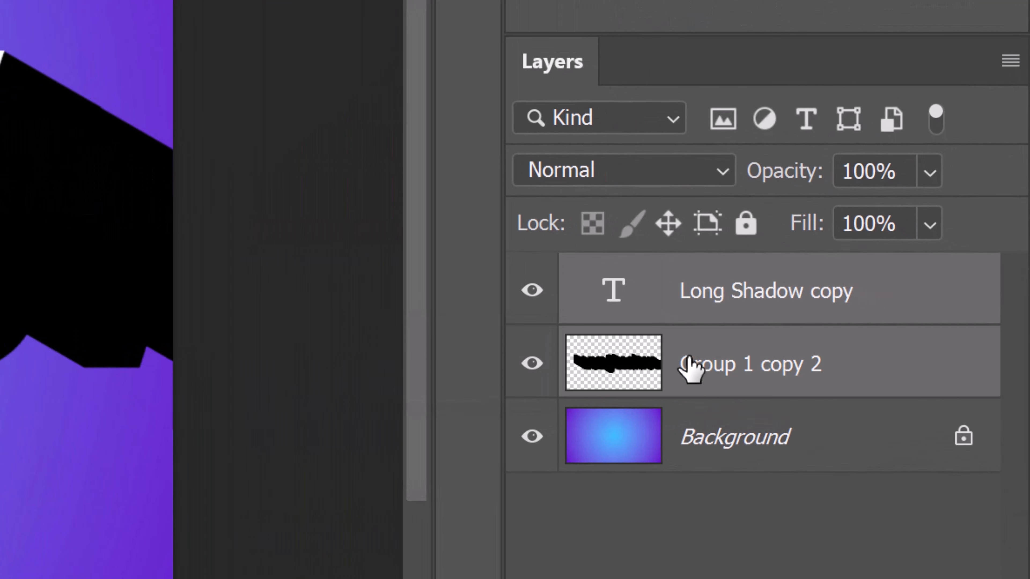
pyautogui.rightClick(690, 367)
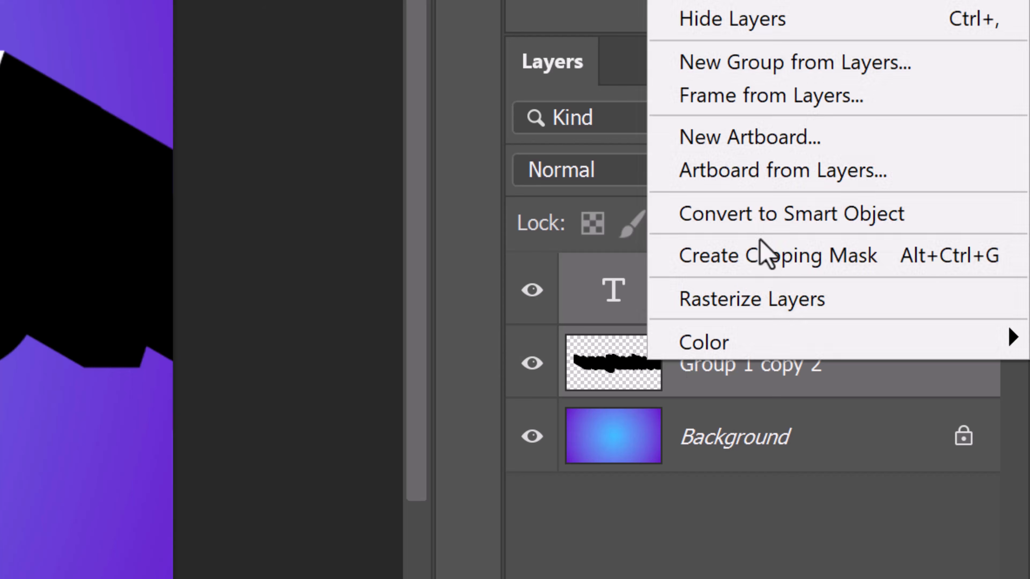
pyautogui.click(781, 222)
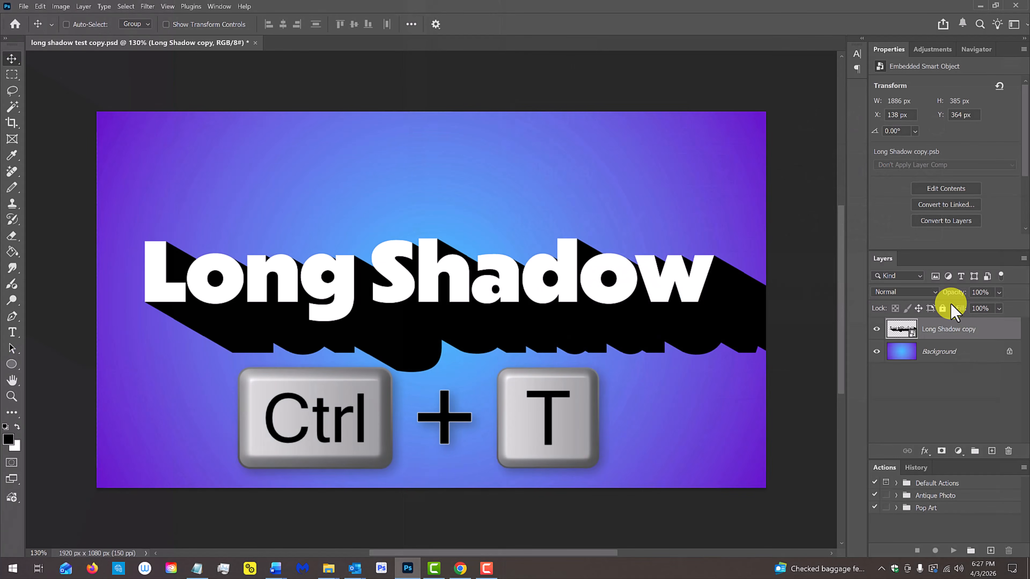
# Distort the smart object's corners individually into a perspective that shrinks its left end and enlarges its right end.
pyautogui.hotkey('ctrl', 't')
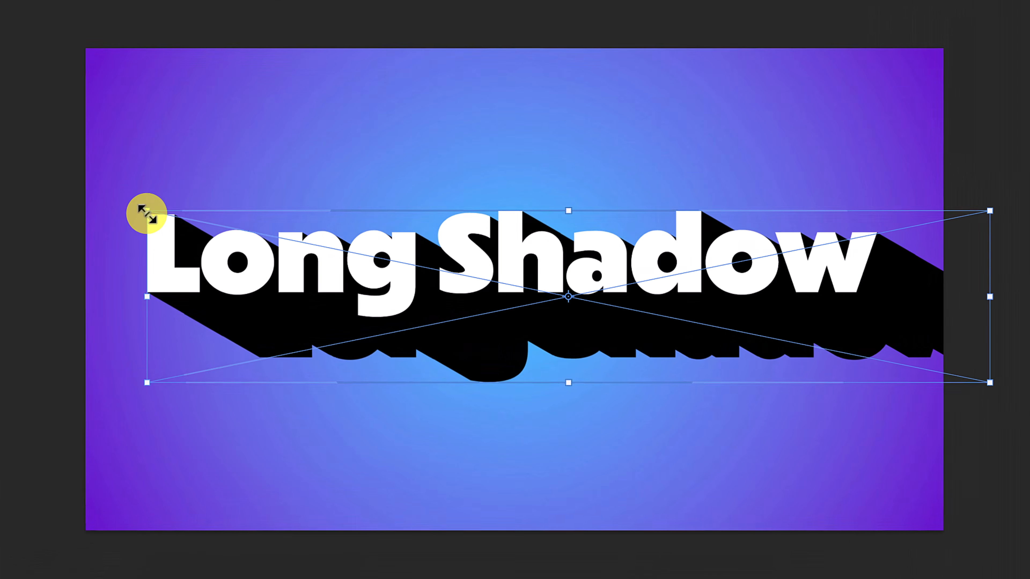
pyautogui.press('ctrl')
pyautogui.moveTo(148, 211); pyautogui.dragTo(224, 229)
pyautogui.moveTo(990, 383); pyautogui.dragTo(942, 532)
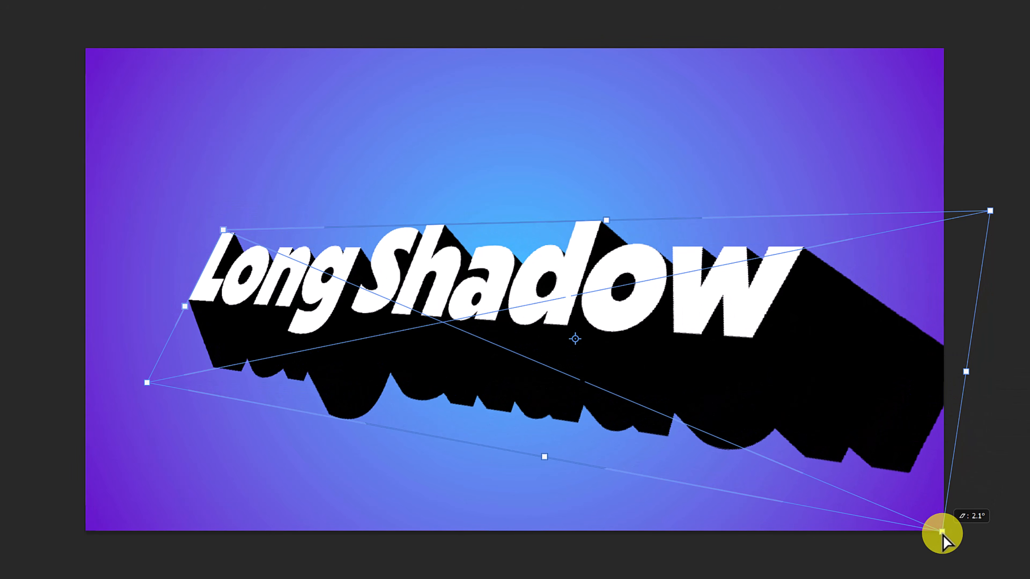
pyautogui.moveTo(941, 532); pyautogui.dragTo(941, 531)
pyautogui.moveTo(1001, 204); pyautogui.dragTo(992, 153)
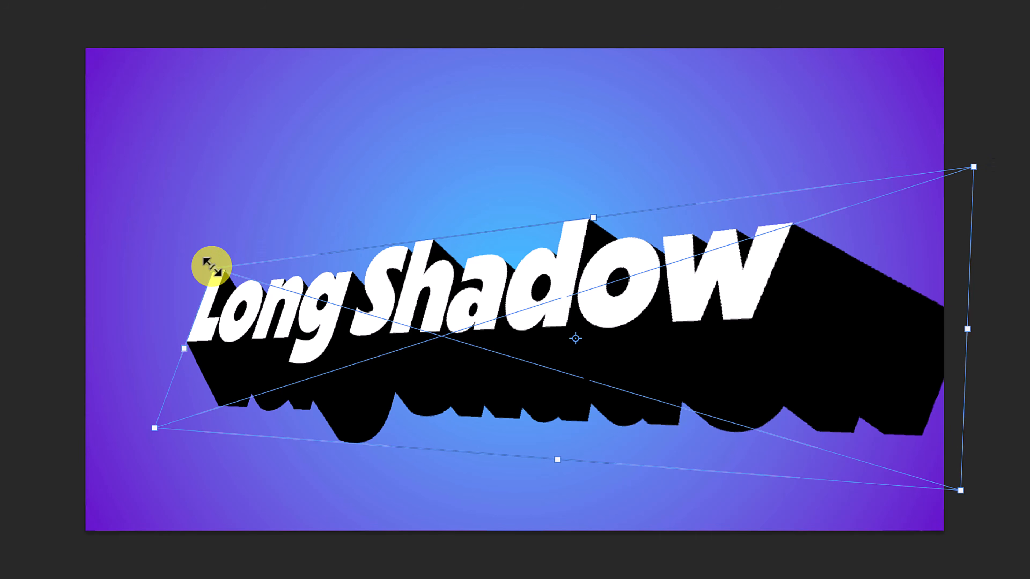
# Enlarge and steepen the perspective so the text climbs toward the upper right, and reposition it higher on the canvas.
pyautogui.moveTo(212, 267); pyautogui.dragTo(192, 166)
pyautogui.moveTo(192, 166); pyautogui.dragTo(180, 153)
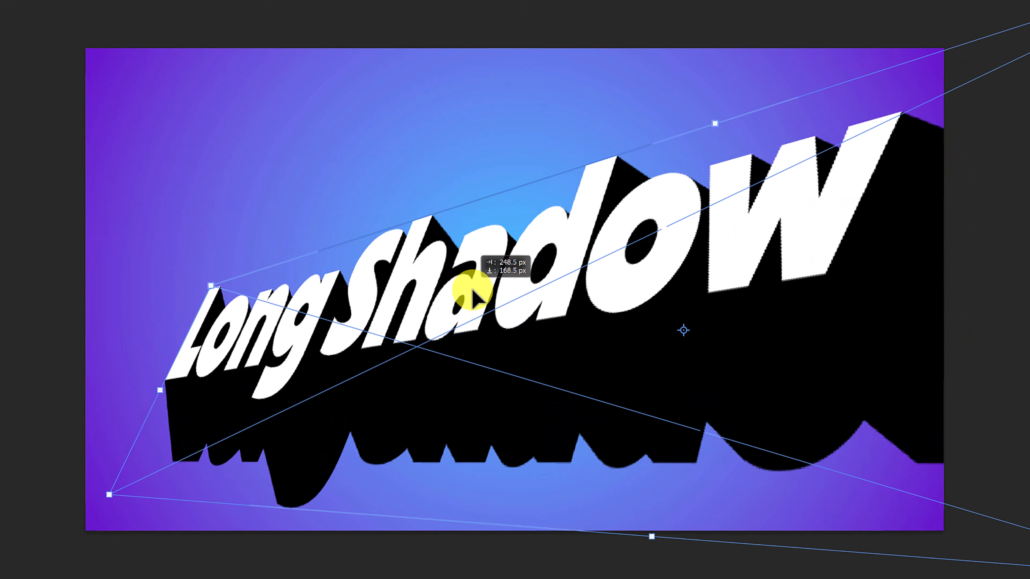
pyautogui.moveTo(470, 286); pyautogui.dragTo(476, 289)
pyautogui.moveTo(208, 289); pyautogui.dragTo(199, 285)
pyautogui.moveTo(153, 297); pyautogui.dragTo(156, 324)
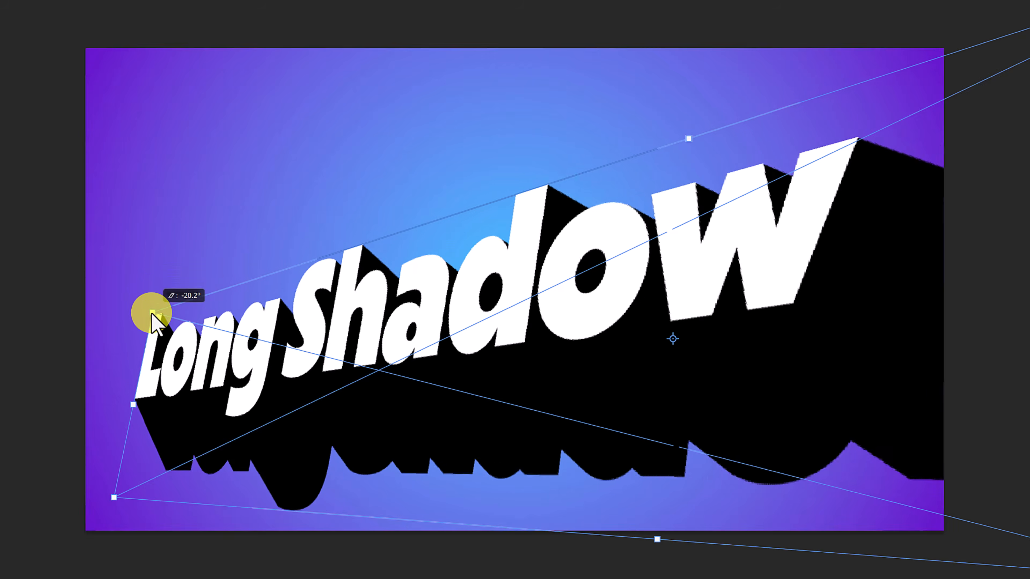
pyautogui.moveTo(374, 303); pyautogui.dragTo(372, 262)
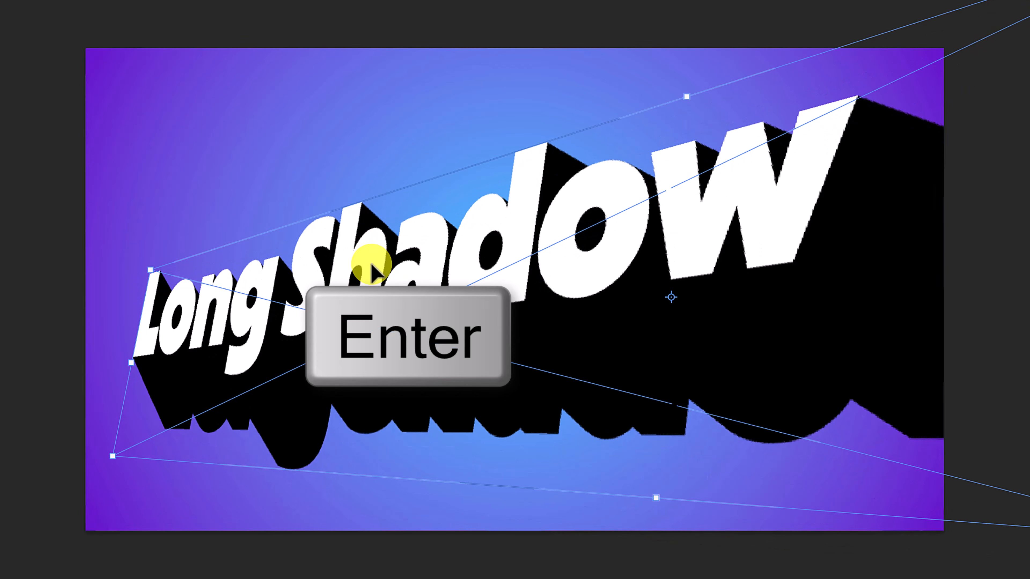